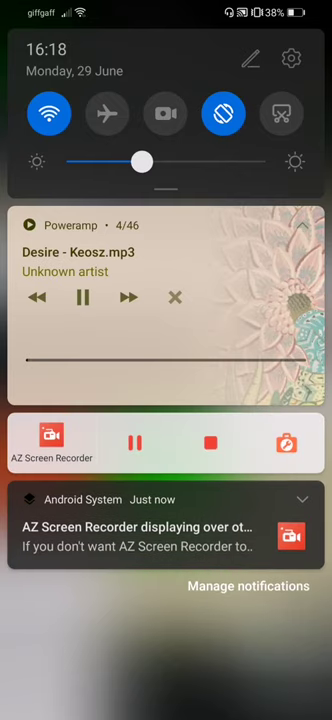
Open the Letters & Numbers screenshot, then the DaBaby profile screenshot naming Jonathan Lyndale Kirk.
drag(166, 650, 166, 200)
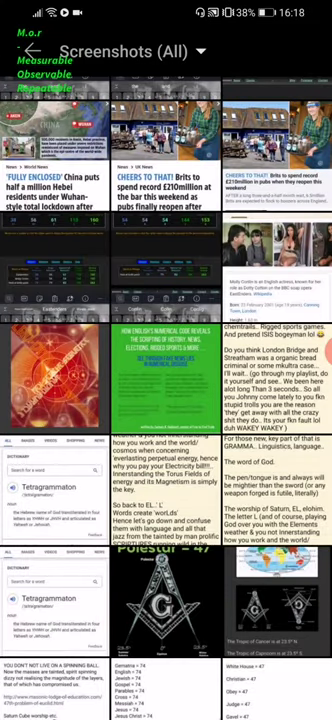
click(164, 380)
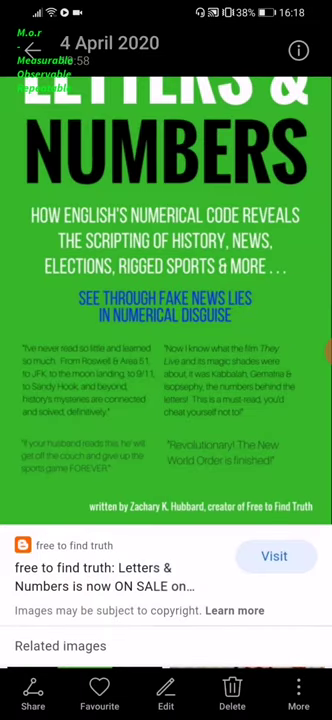
click(166, 300)
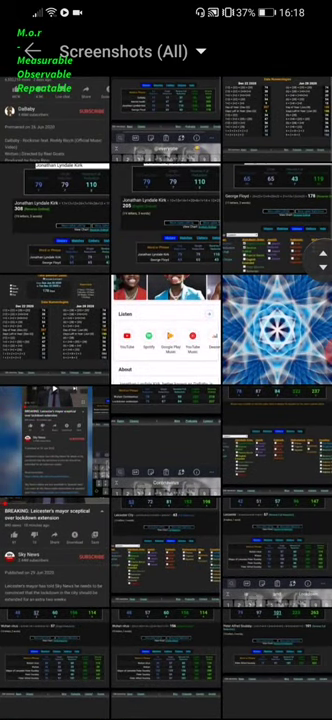
click(166, 330)
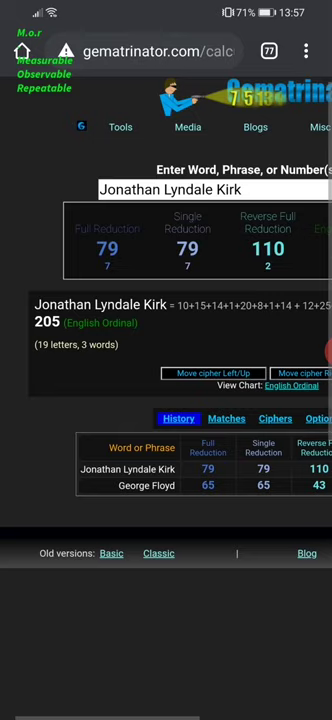
Show the Reverse Ordinal breakdown of Jonathan Lyndale Kirk.
click(212, 373)
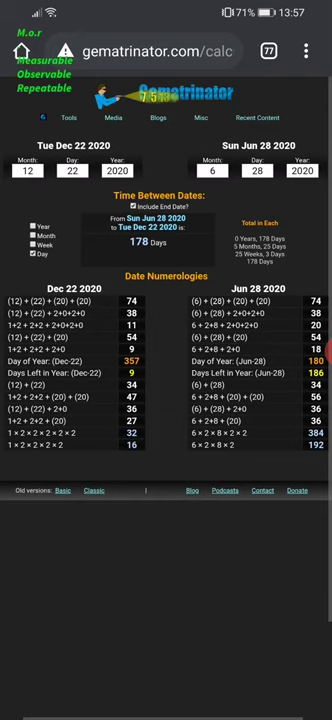
Switch to the other date calculator page for the Apr 24–Jun 28 2020 span.
drag(20, 705, 250, 705)
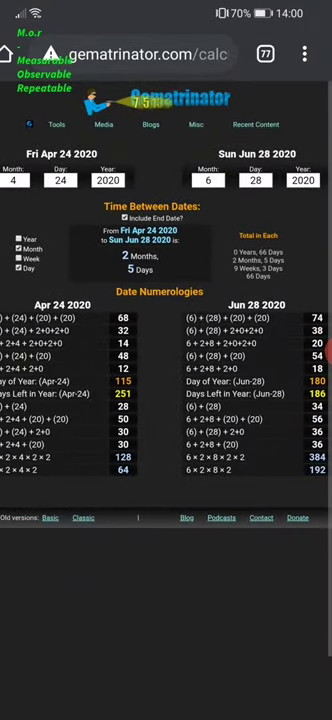
Add a week total and toggle Include End Date for the Dec 22 2019–Apr 24 2020 span.
click(35, 245)
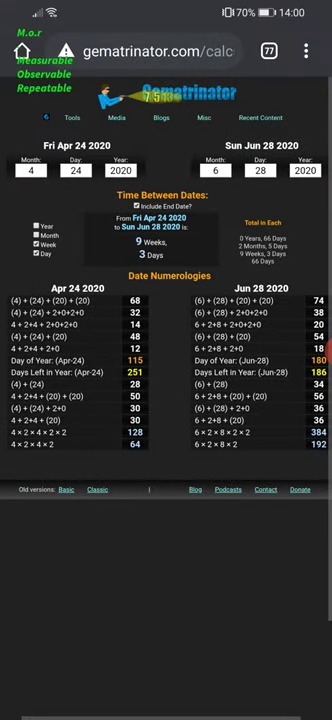
click(136, 205)
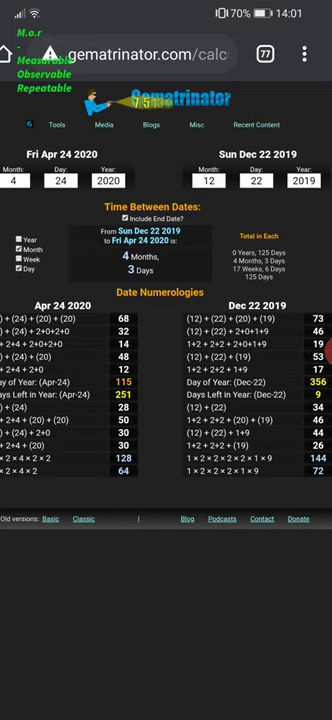
scroll(166, 360, left, 1)
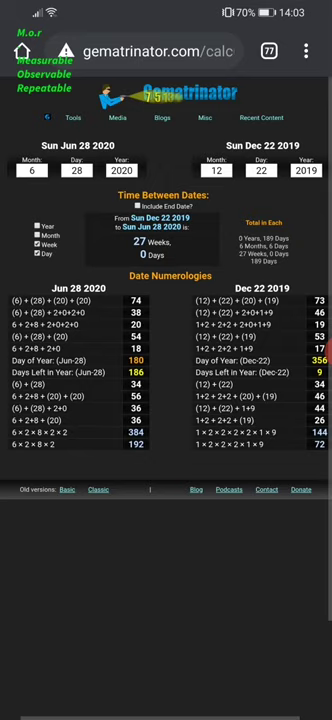
Adjust the Jun 28 2020 date selection and toggle Include End Date.
click(322, 351)
click(150, 350)
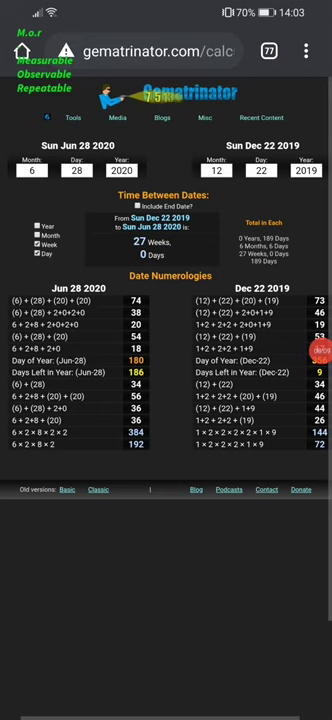
click(137, 206)
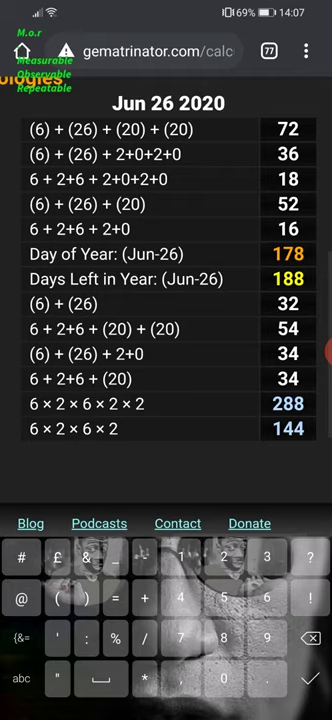
Inspect Day of Year 178 and the numerology row, then show the full Apr 24–Jun 26 comparison.
double_click(288, 254)
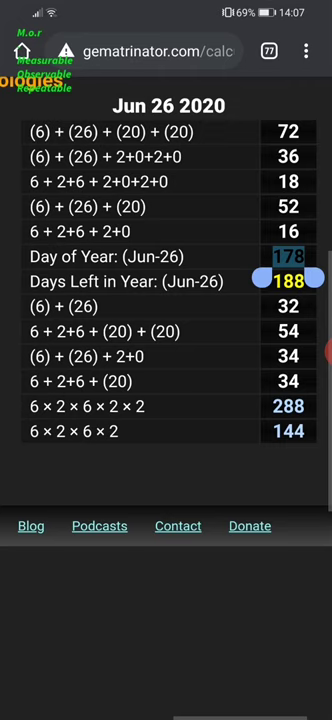
double_click(105, 157)
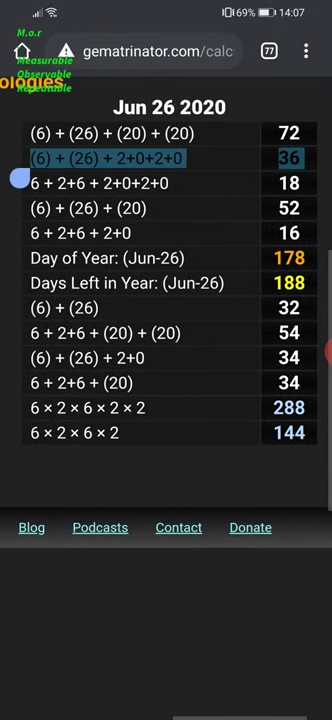
double_click(166, 300)
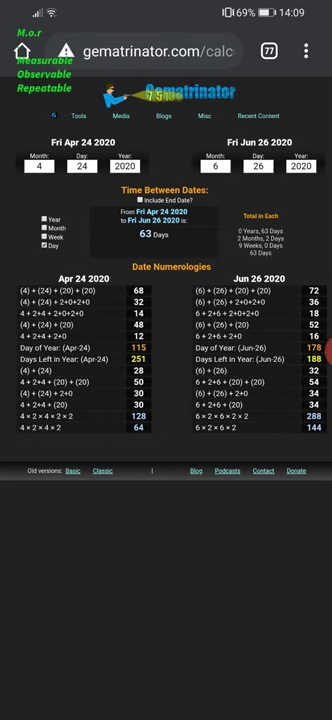
Include the end date for a 64-day span, then bring up the properties of 1019.
click(141, 200)
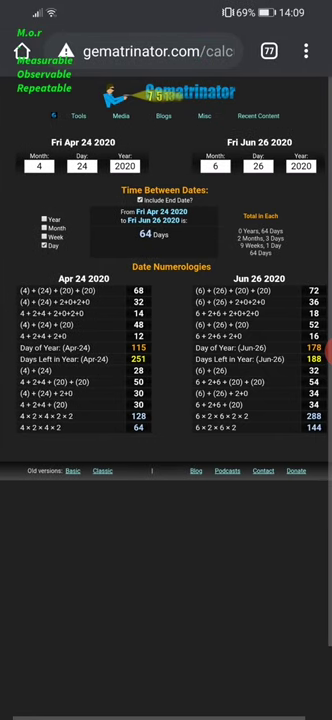
drag(10, 360, 250, 360)
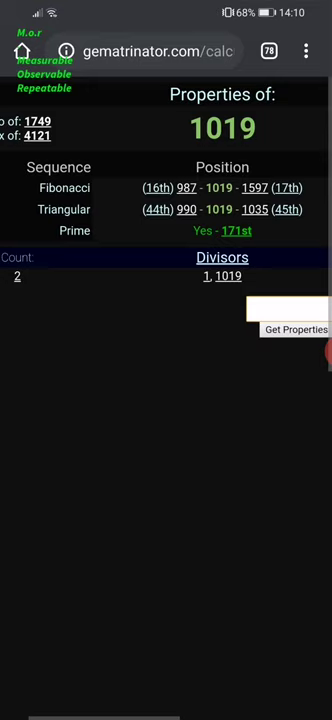
View the properties of 8101, then go back to the 'State of mind' results.
drag(60, 400, 280, 400)
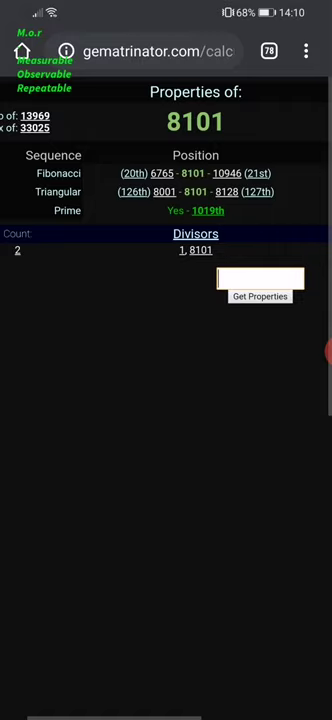
key(alt+Left)
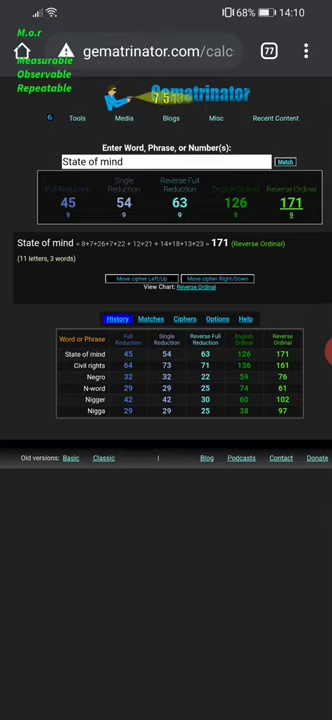
Show 'State of mind' in Reverse Full Reduction (63) and Full Reduction (45), then move on.
click(179, 203)
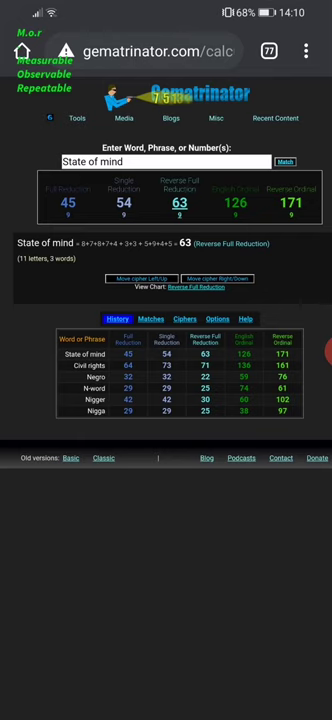
click(68, 203)
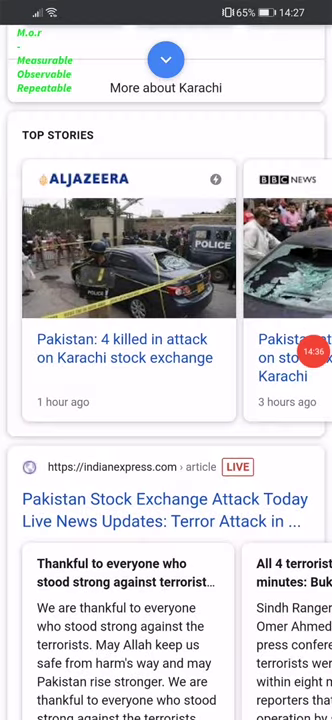
drag(10, 360, 128, 360)
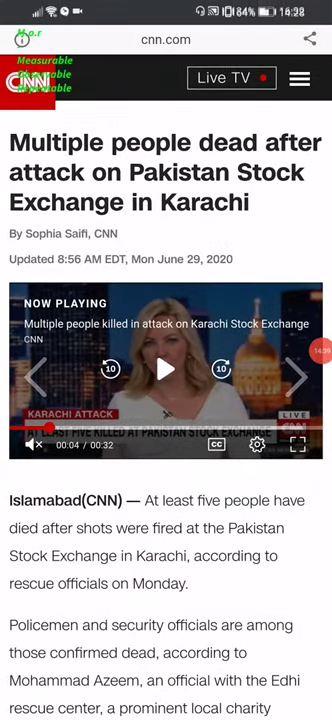
scroll(166, 360, up, 5)
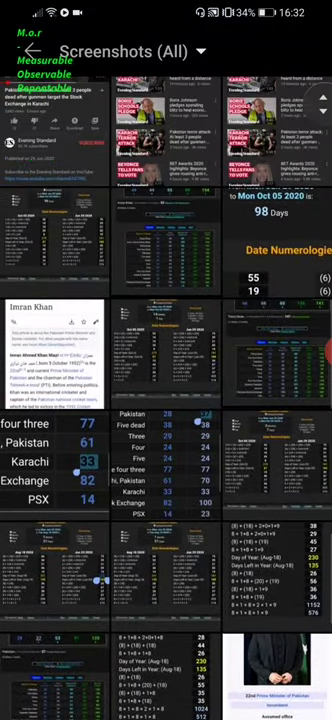
scroll(166, 360, down, 5)
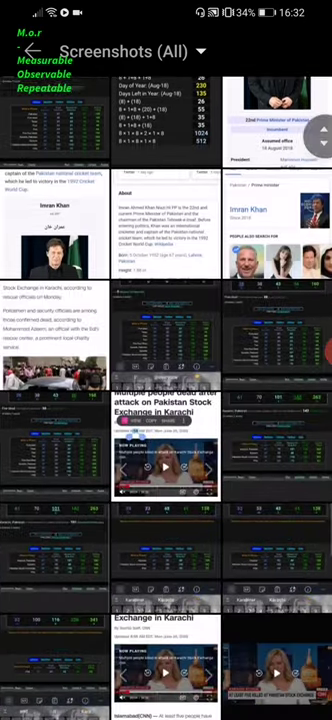
scroll(166, 360, down, 5)
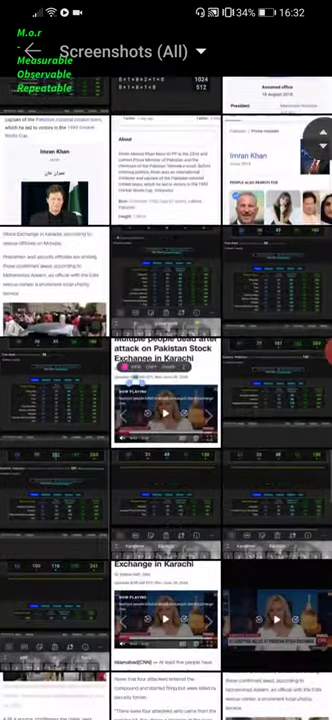
scroll(166, 360, down, 5)
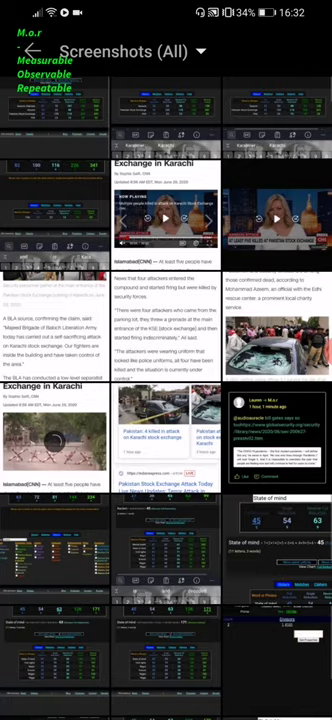
Open the screenshot of Google's 'More about Karachi' news results.
click(166, 432)
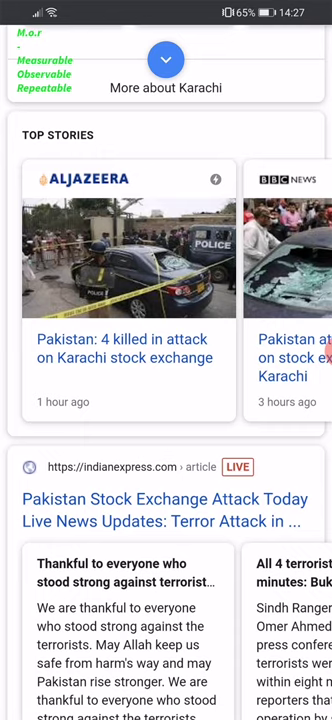
Go back from Top Stories to the CNN article on the Pakistan Stock Exchange attack.
drag(5, 360, 250, 360)
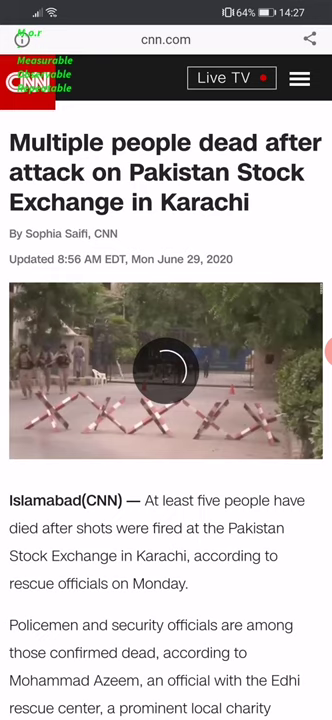
scroll(166, 400, down, 5)
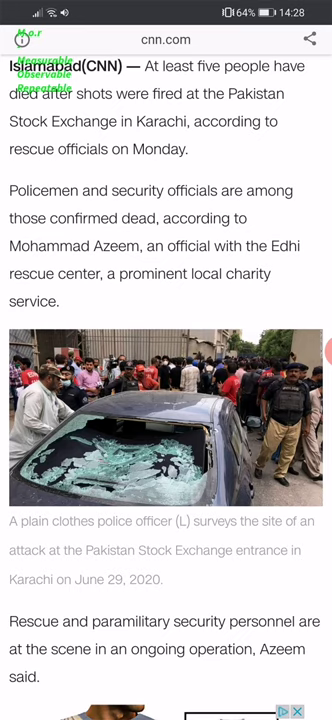
scroll(166, 400, down, 10)
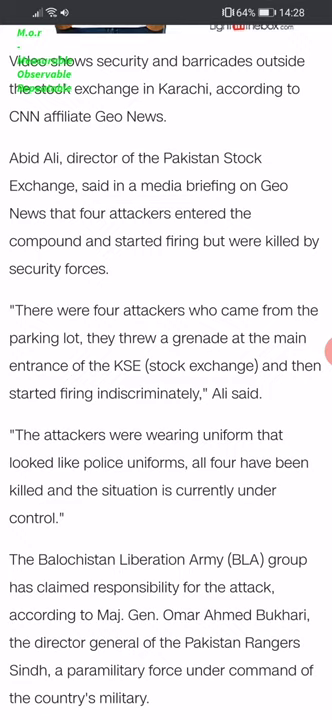
scroll(166, 400, down, 5)
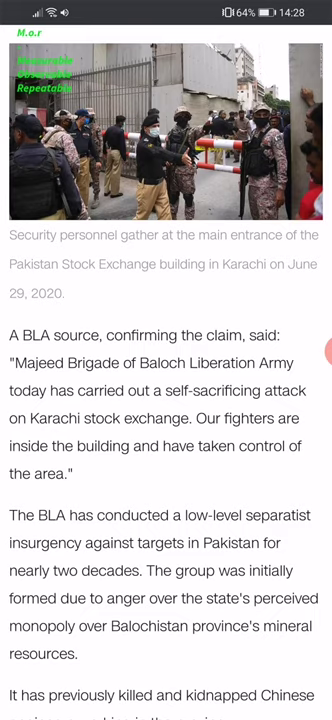
Play the CNN article's video report full screen, then exit back to the article.
key(alt+Left)
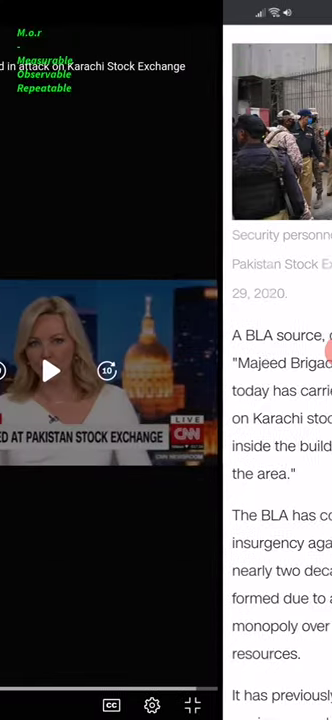
key(Escape)
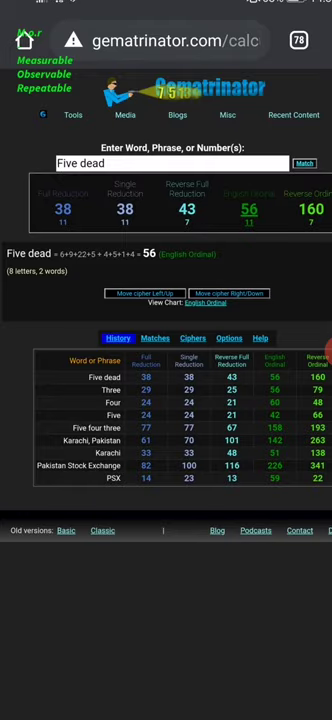
scroll(166, 300, up, 2)
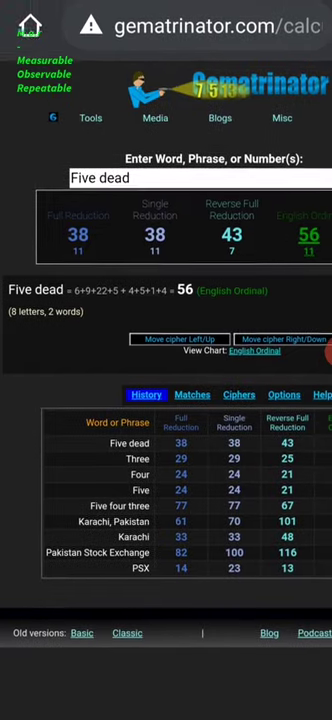
scroll(166, 300, up, 2)
scroll(166, 300, down, 2)
scroll(166, 300, left, 3)
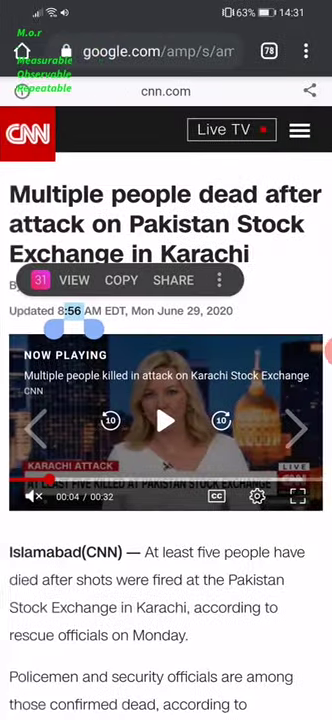
scroll(166, 300, right, 3)
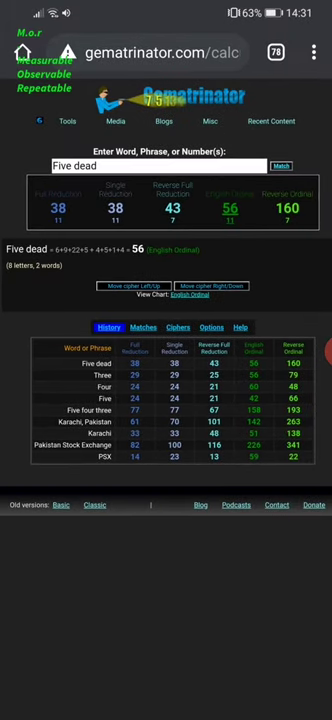
Show the 'Five dead' breakdown in Full Reduction, value 38.
click(57, 207)
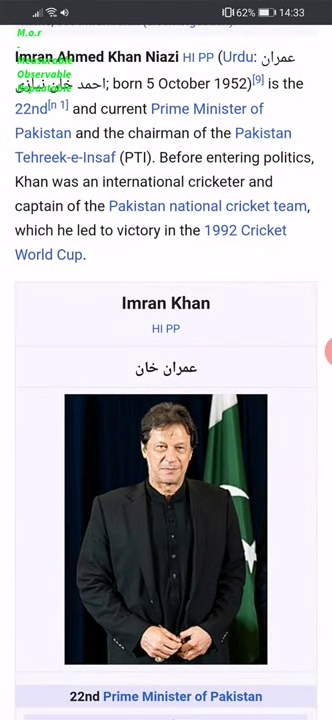
scroll(166, 400, down, 5)
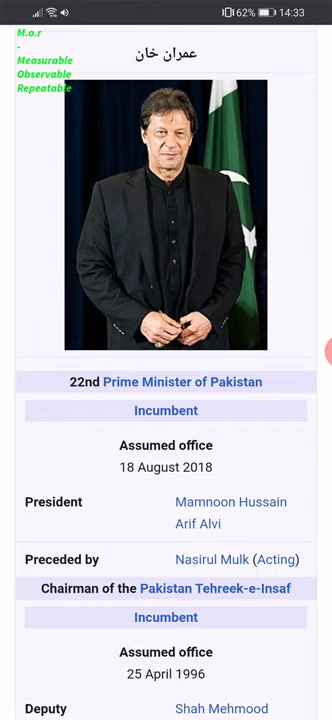
Leave the Imran Khan Wikipedia article for the Gematrinator calculation of 'Pakistan'.
drag(5, 400, 300, 400)
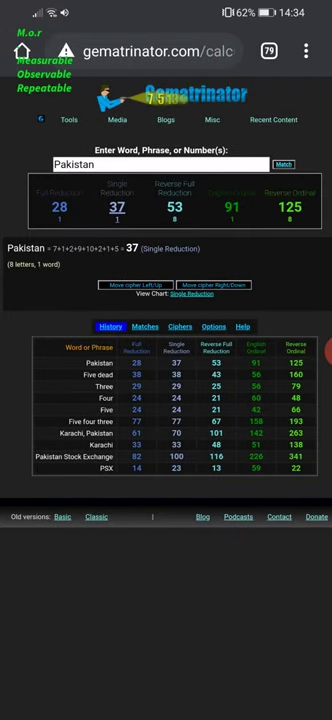
Switch to the Gematrinator date span from Jun 29 2020 to Aug 18 2020 (51 days).
drag(60, 51, 280, 51)
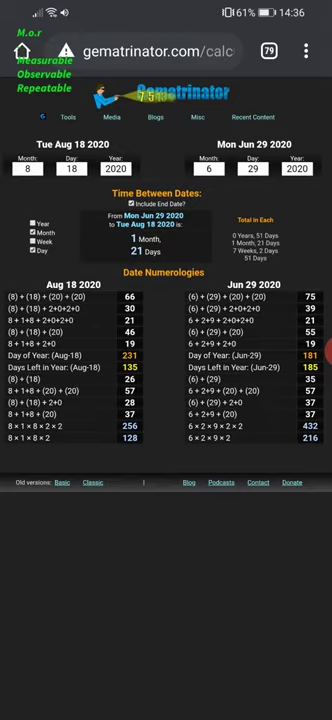
Mark the 185 days left after Jun 29, then move to the phrase history tab.
double_click(310, 367)
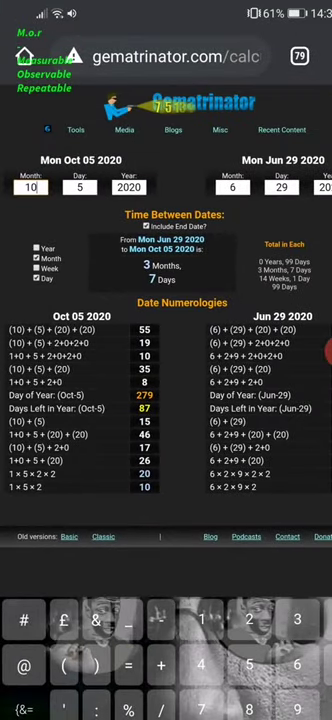
drag(10, 360, 200, 360)
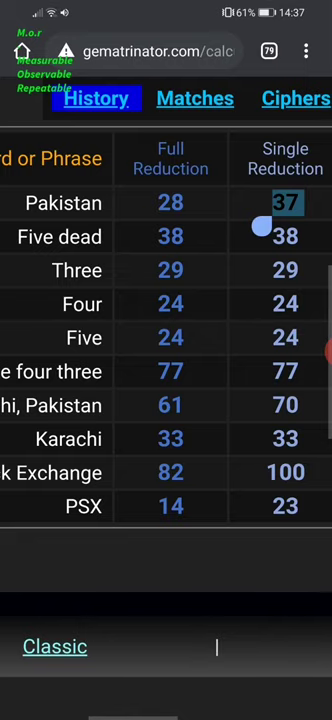
Cycle through open tabs to reach the Gematrinator phrase calculator showing 'Imran Khan'.
drag(10, 360, 250, 360)
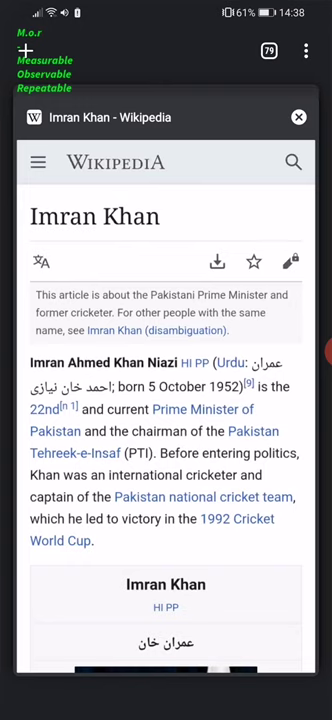
drag(60, 400, 280, 400)
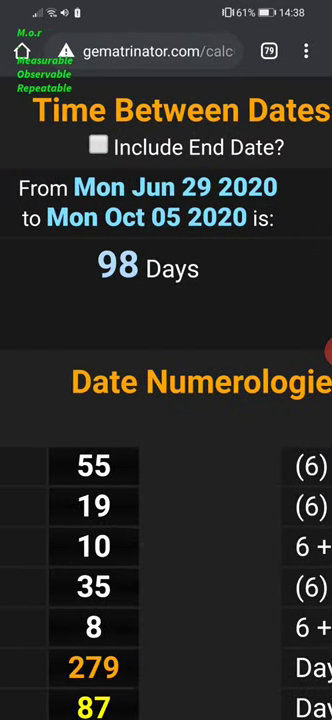
click(269, 51)
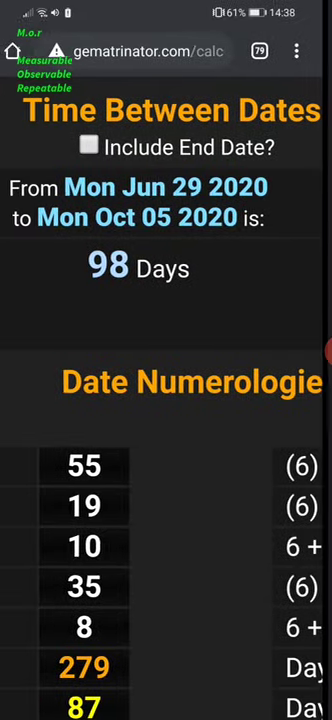
drag(60, 51, 280, 51)
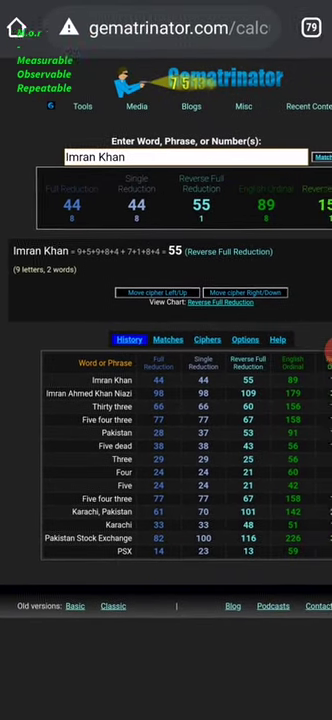
Switch to the Gematrinator date calculator tab for Jun 29 to Oct 05 2020.
drag(60, 21, 280, 21)
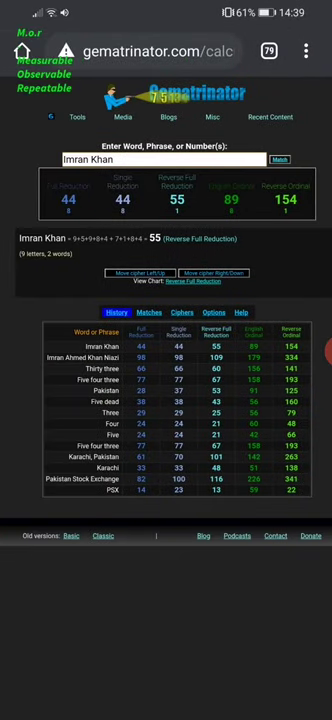
Leave the Imran Khan Wikipedia tab for the date calculator tab.
drag(60, 400, 300, 400)
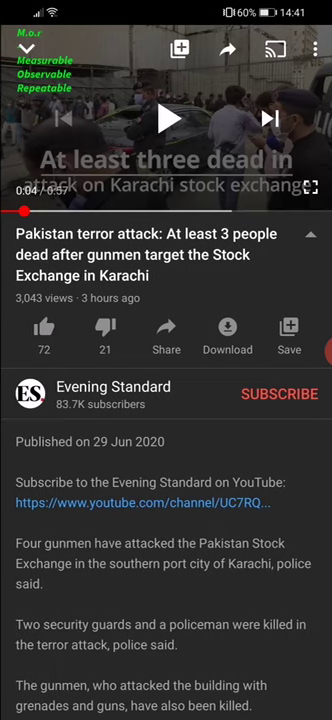
click(27, 48)
click(120, 640)
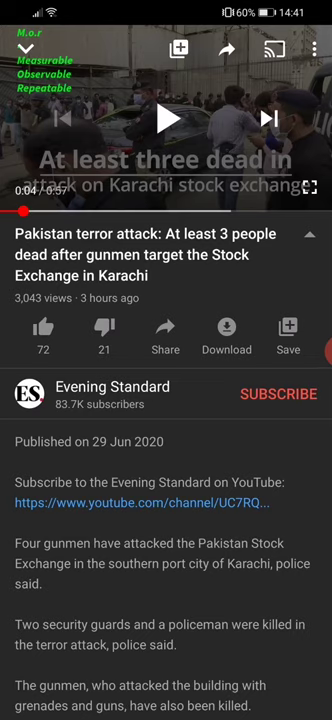
click(27, 48)
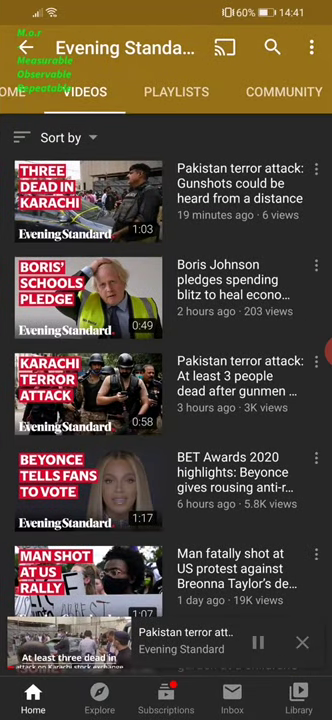
click(120, 640)
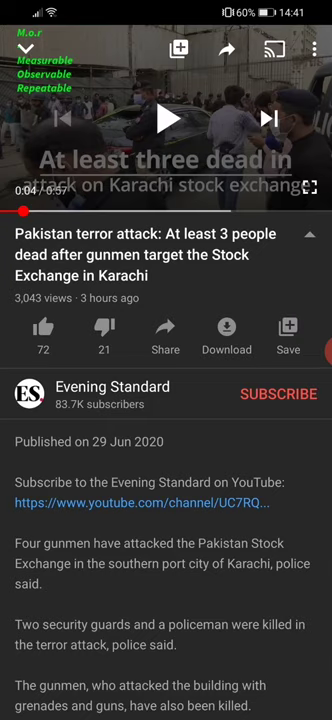